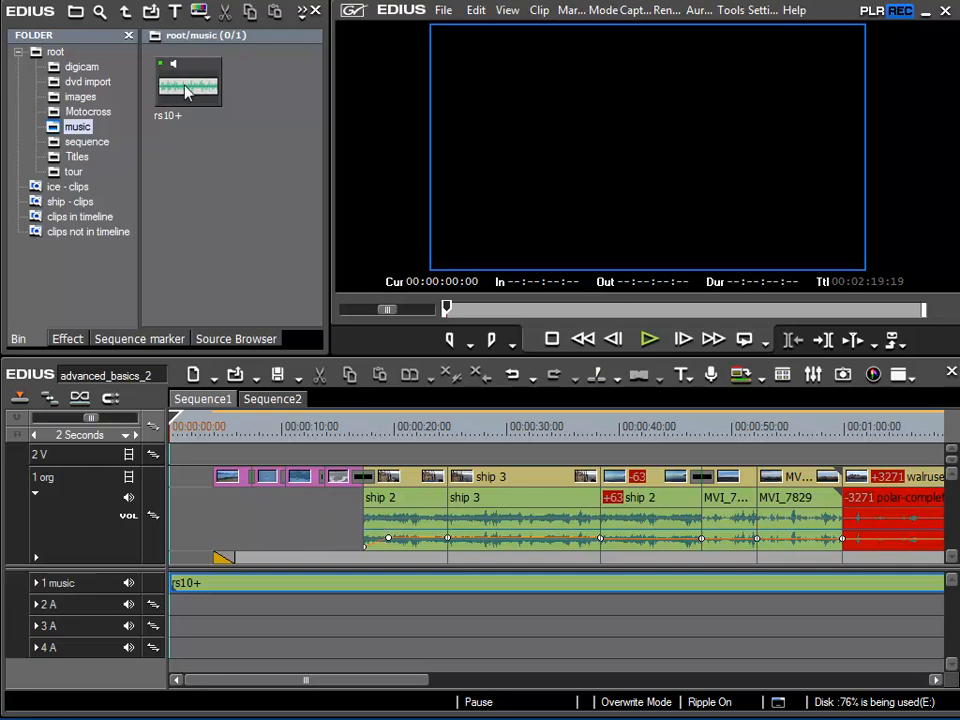
right_click(189, 163)
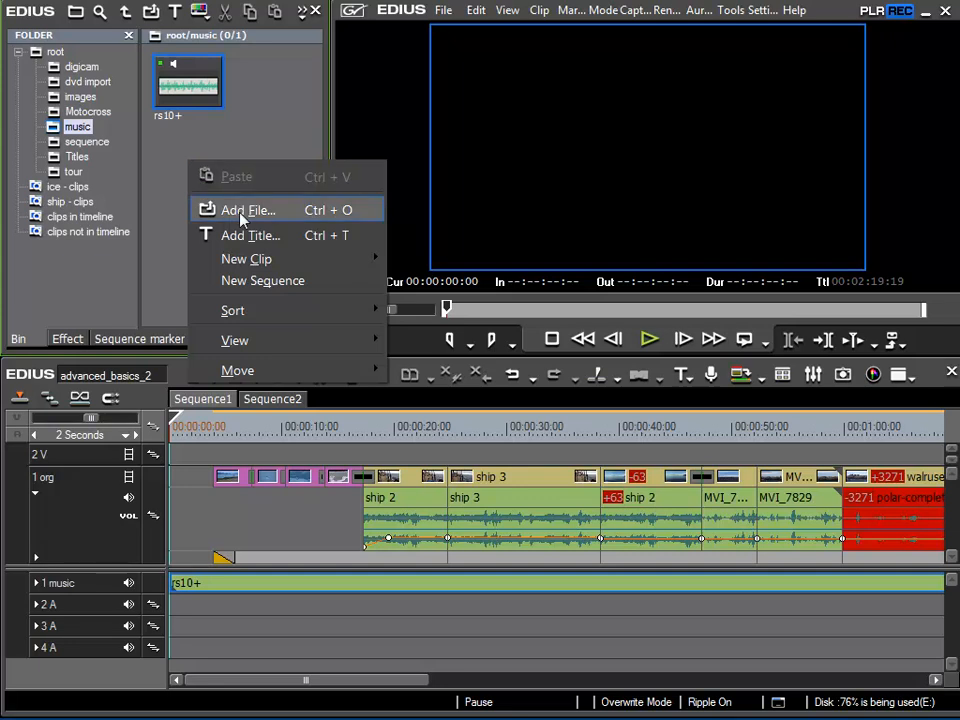
click(262, 112)
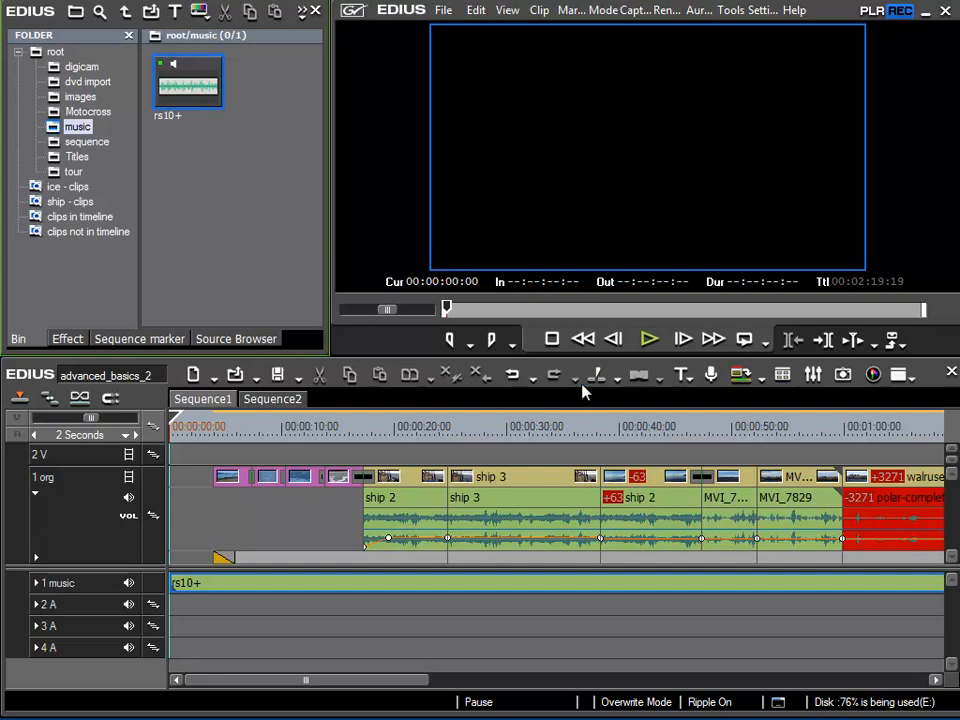
Check which device preset the Voice Over dialog offers, moving the dialog over the preview area before closing it
click(712, 380)
drag(160, 375, 665, 76)
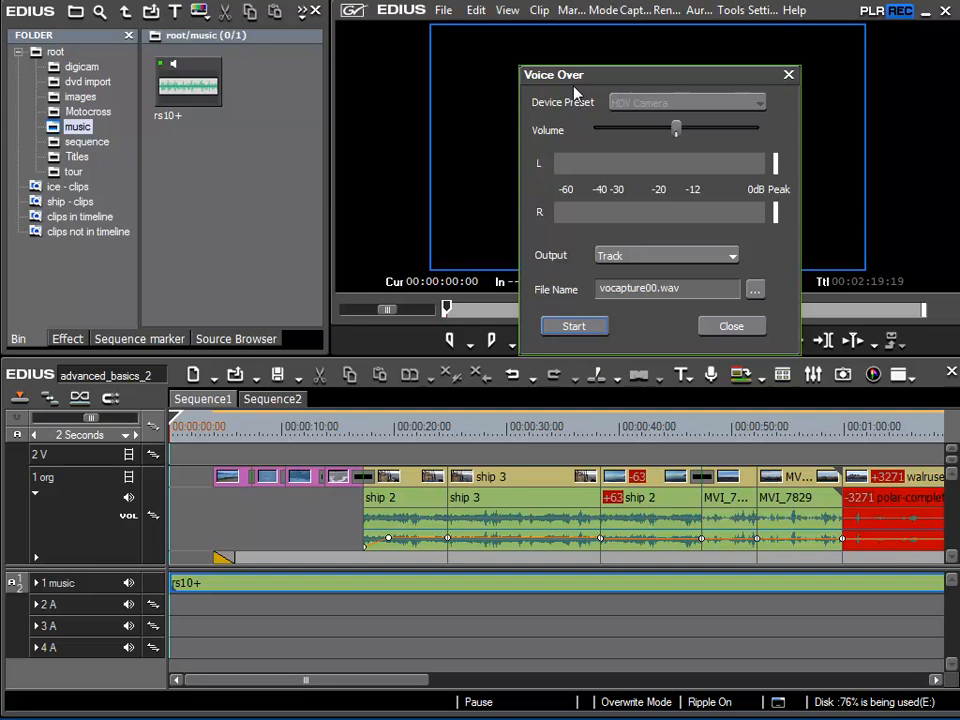
click(789, 75)
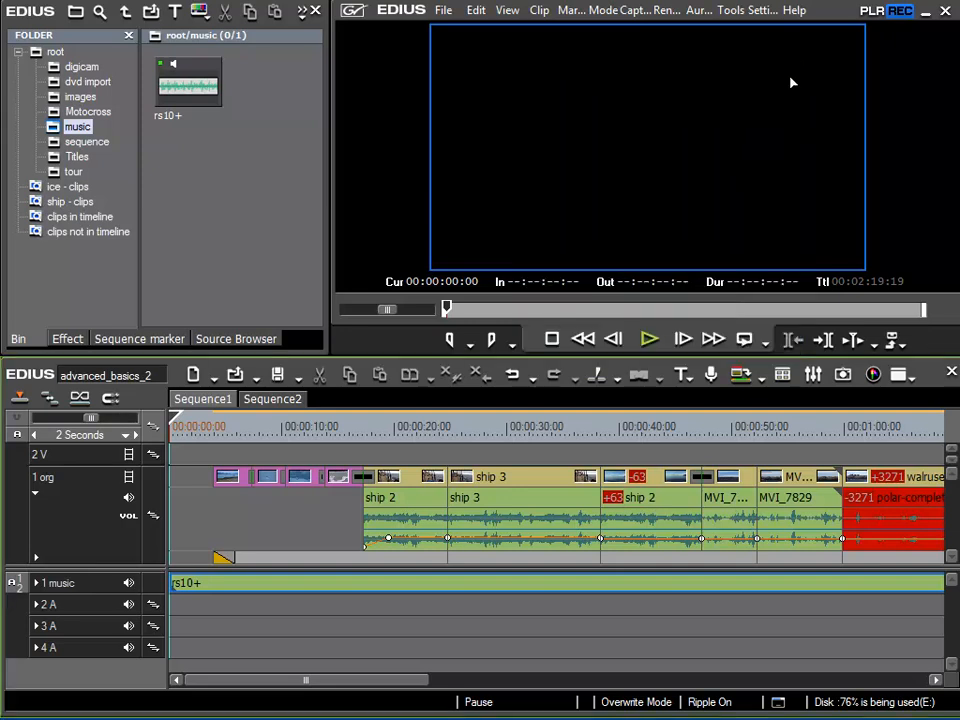
Start a new hardware device preset in the system settings and name it Micro
click(762, 14)
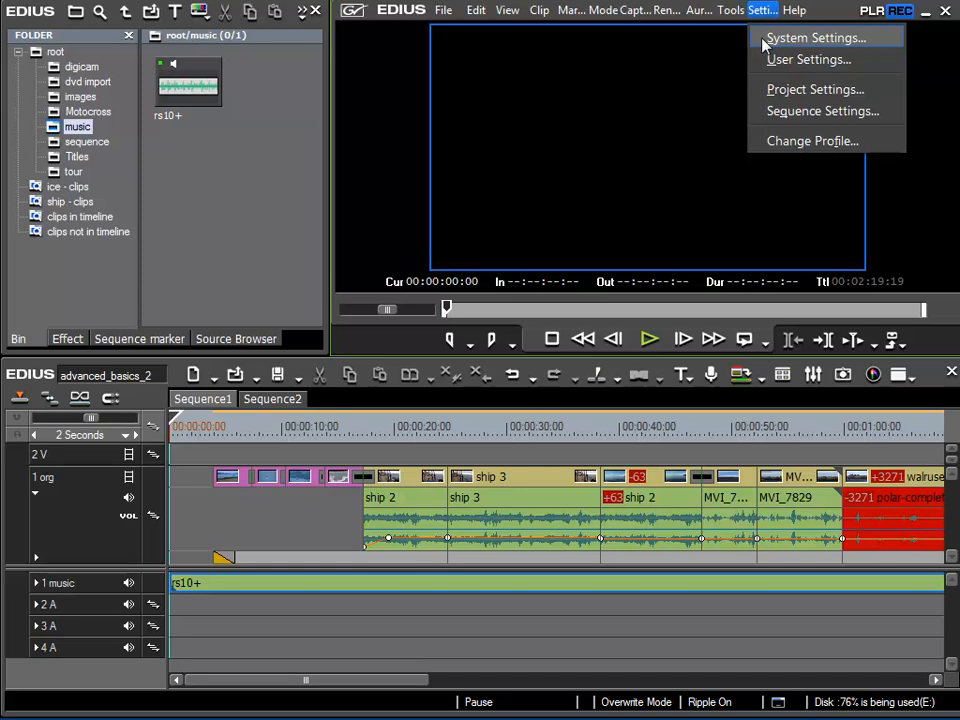
click(765, 40)
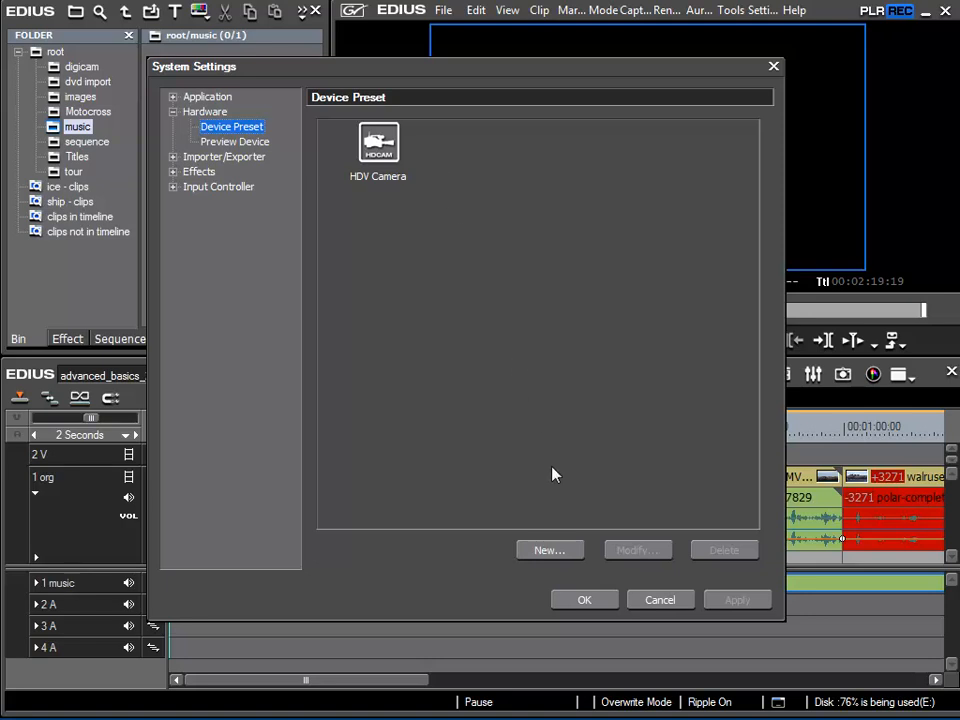
click(553, 551)
click(501, 213)
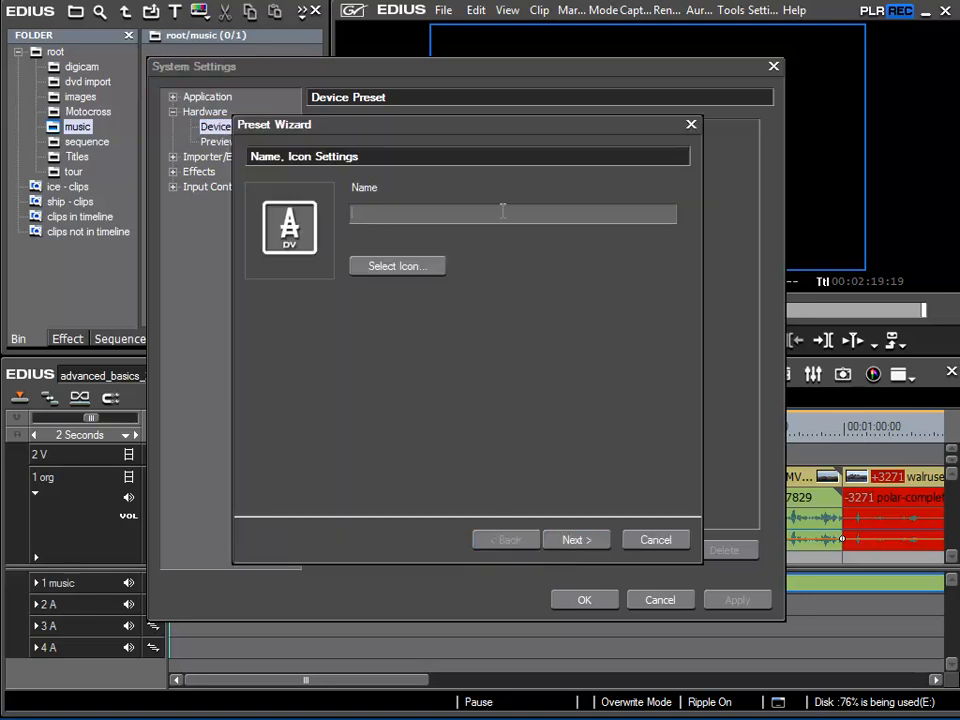
text(Micro)
Assign the microphone icon devicepreset_icon27.psd to the Micro preset and proceed to the input hardware settings
click(386, 270)
drag(658, 190, 686, 392)
click(602, 440)
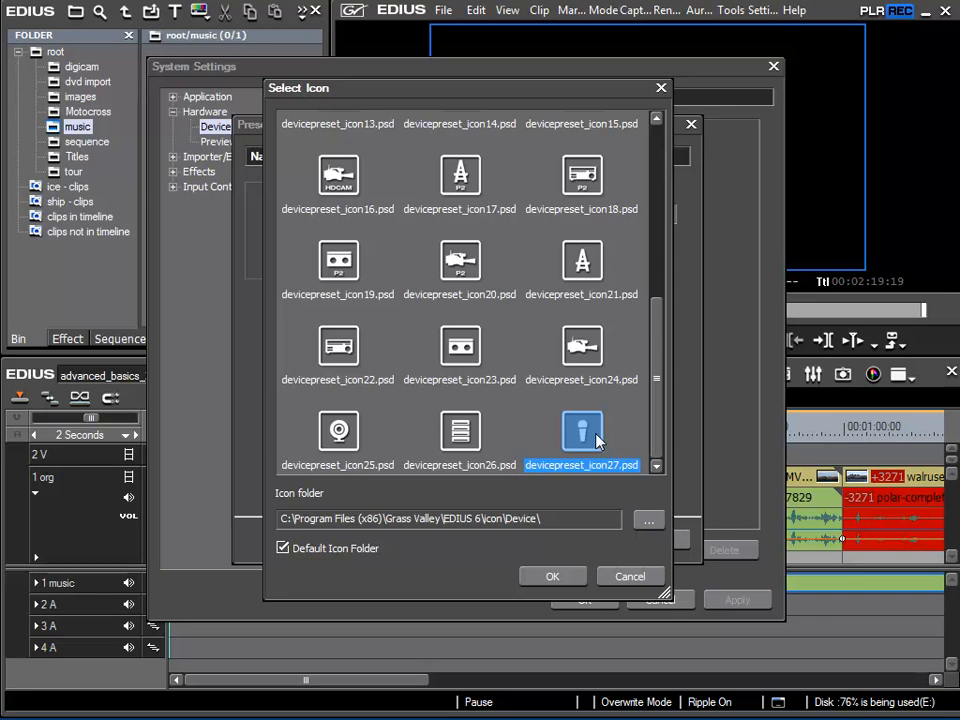
click(552, 577)
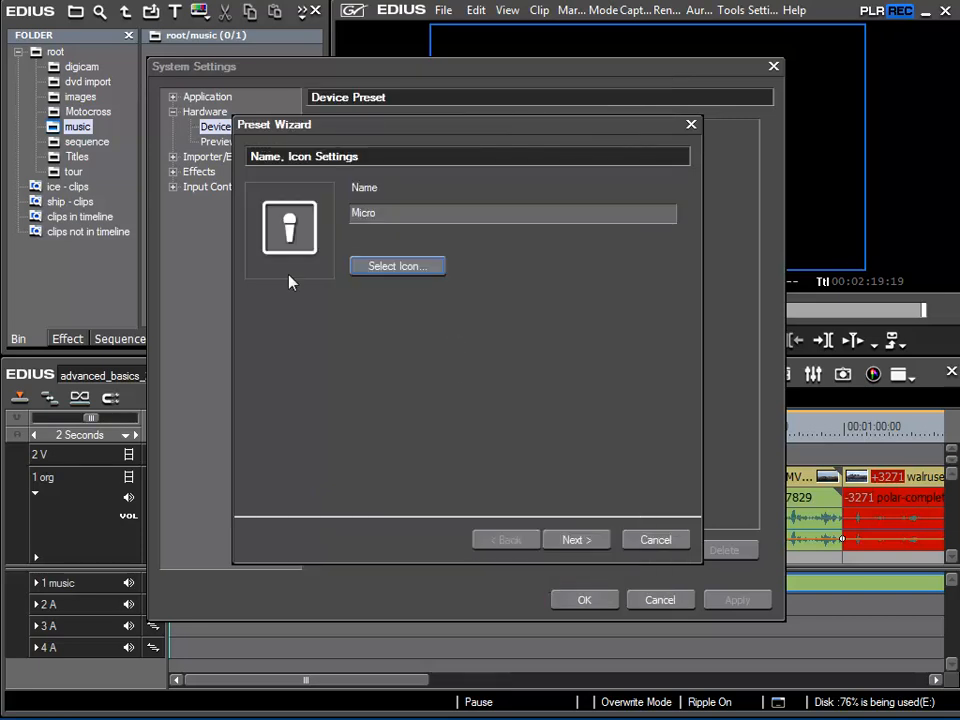
click(577, 541)
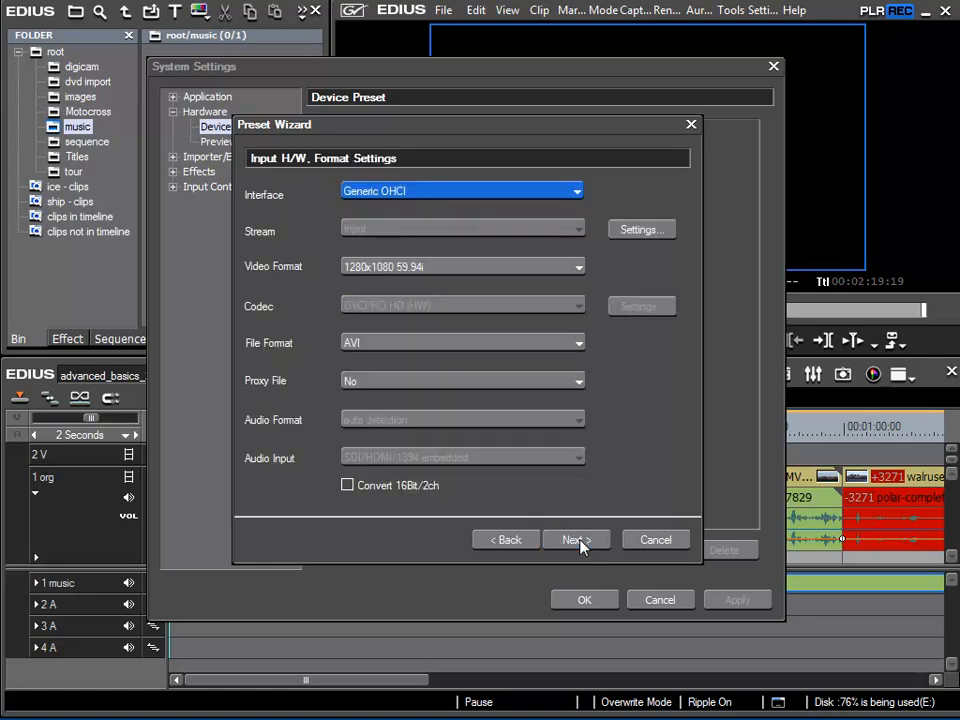
Set the preset's input interface to DirectShow Capture with the stream Eingang (Realtek High Definition Audio)
click(577, 194)
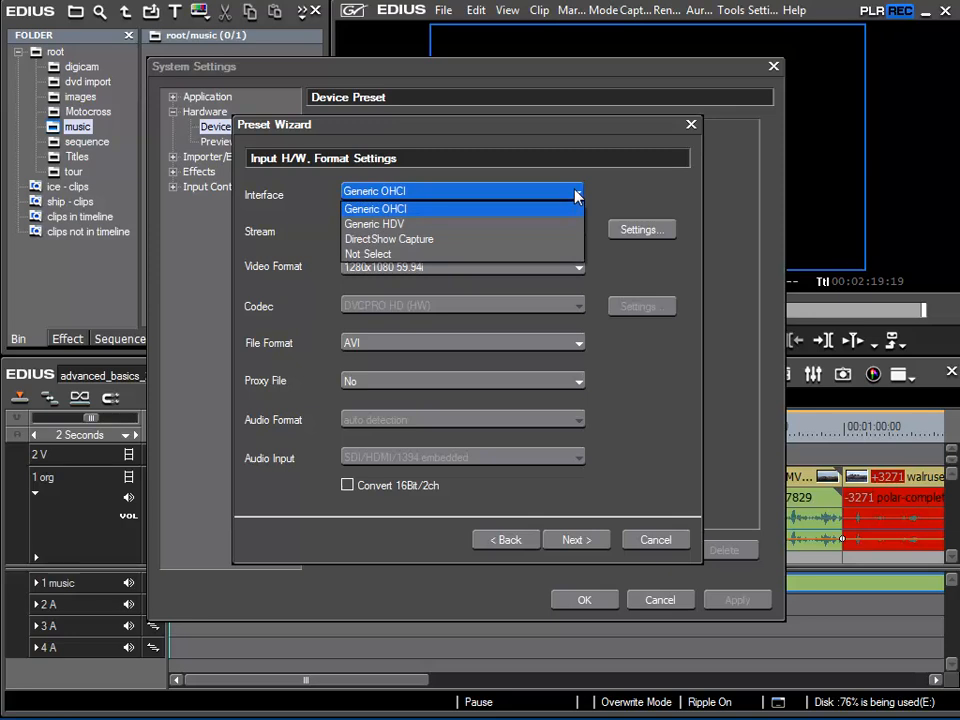
click(395, 240)
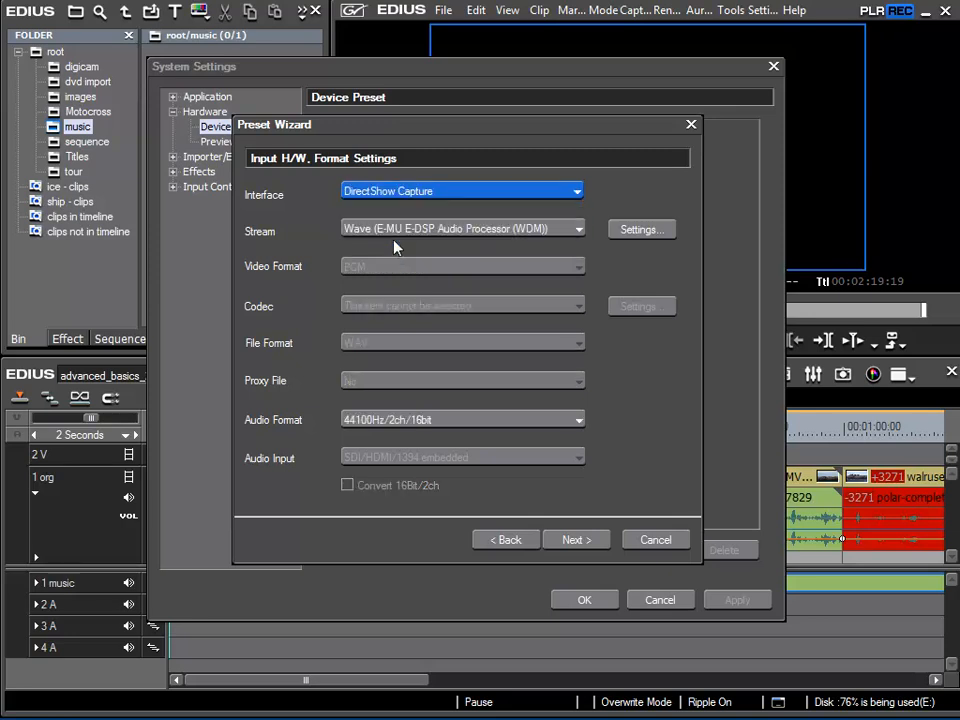
click(578, 232)
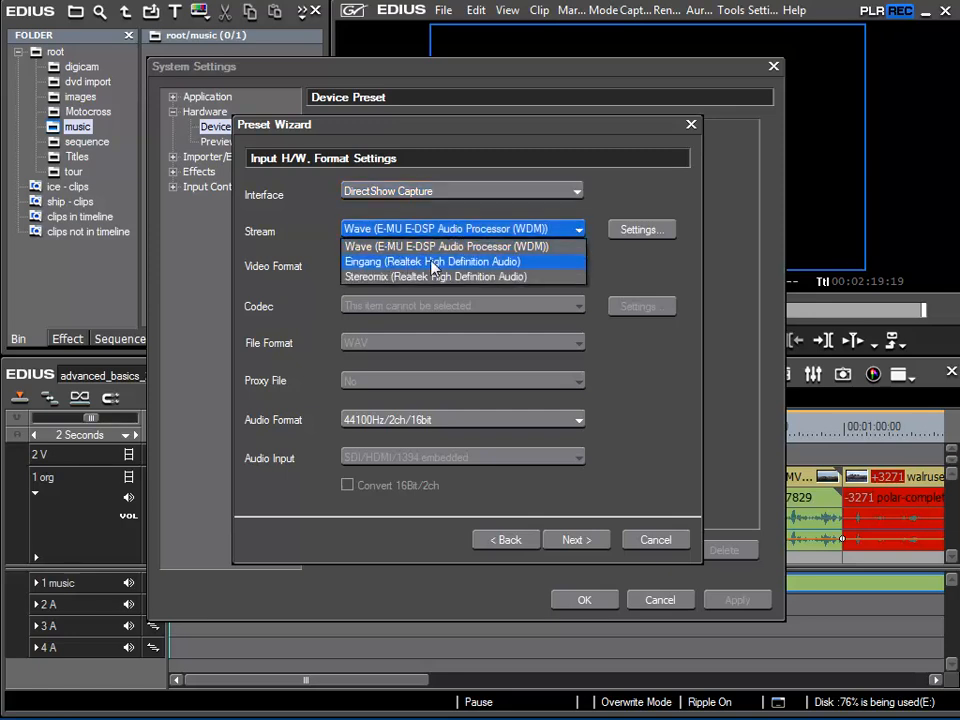
click(388, 262)
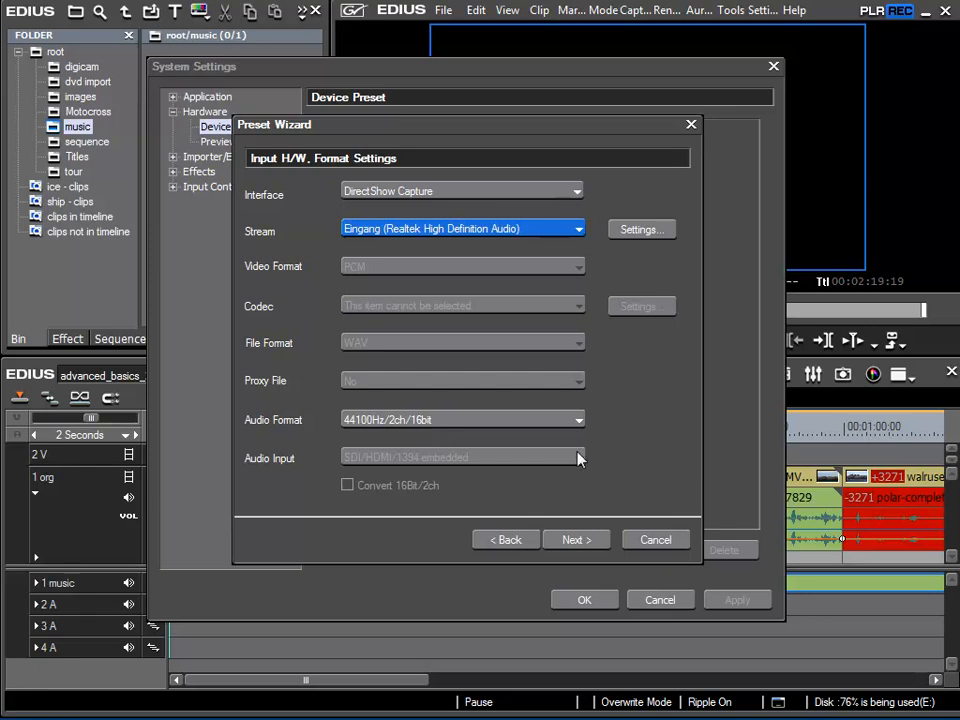
click(588, 540)
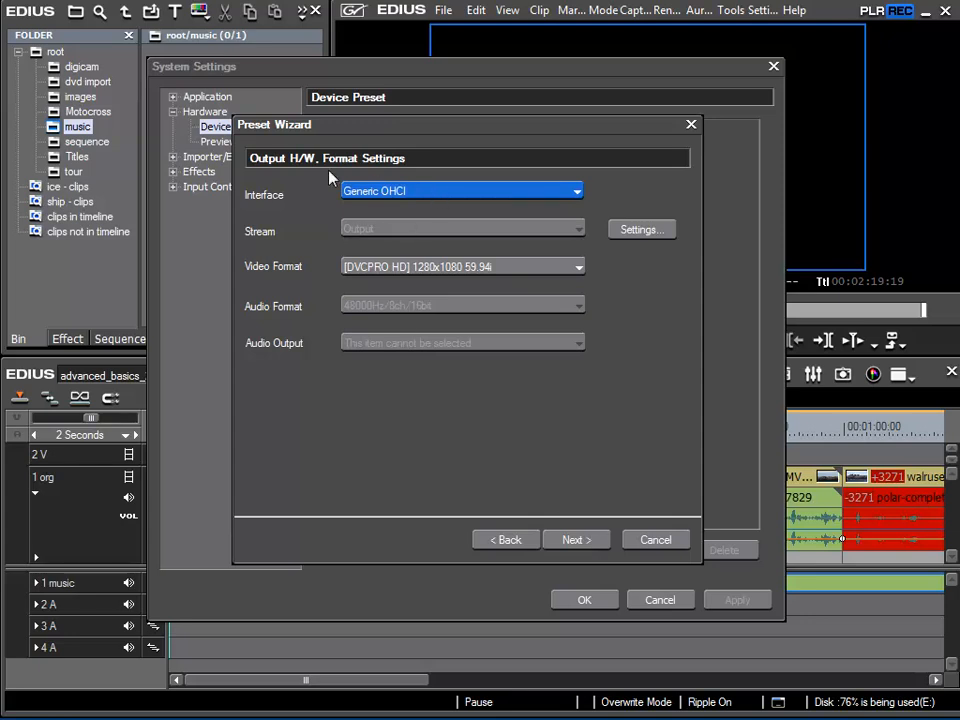
Set the preset's output interface to Not Select and save the completed preset in the system settings
click(445, 200)
click(405, 224)
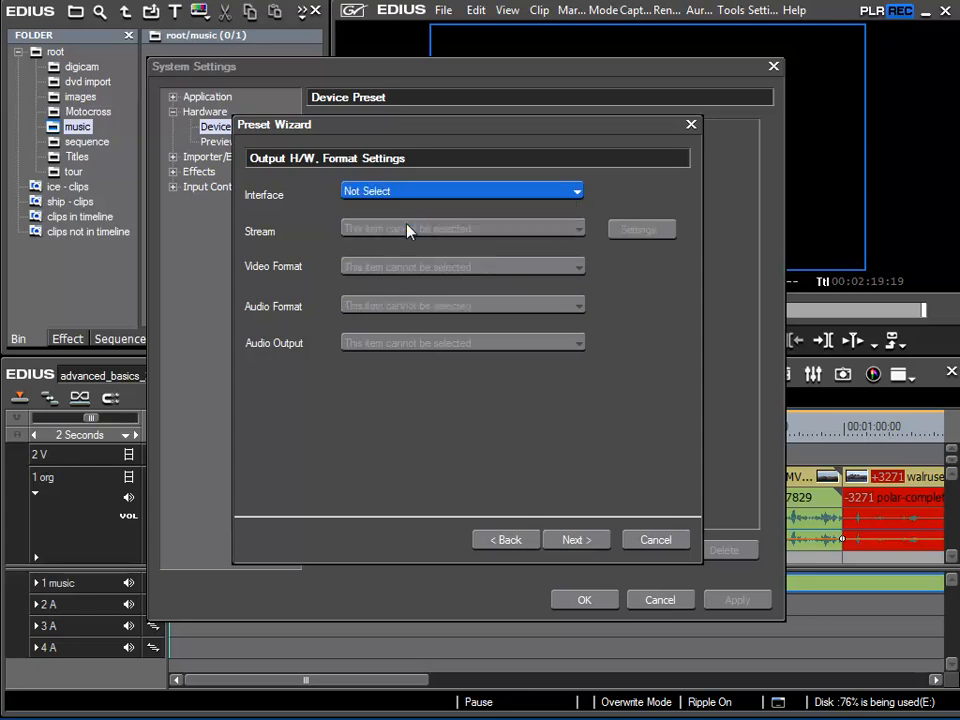
click(590, 541)
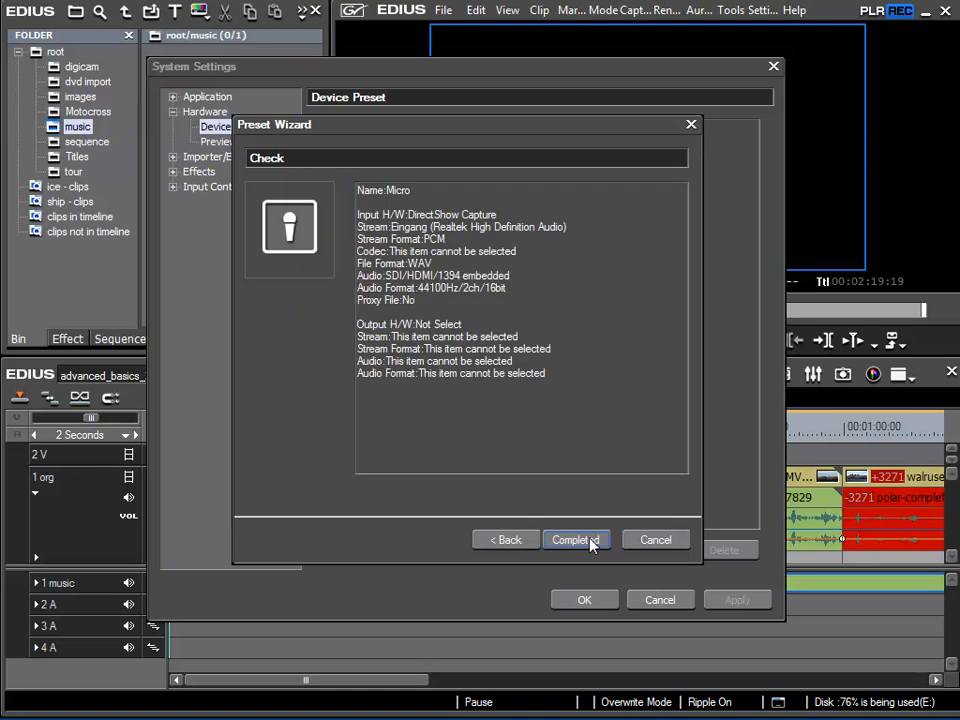
click(576, 541)
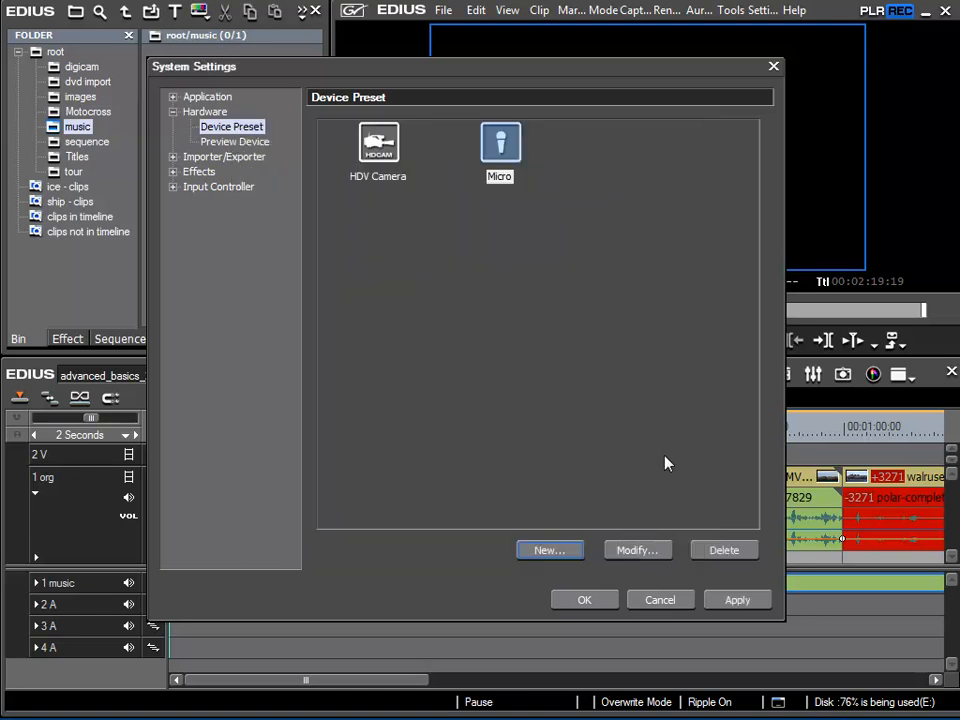
click(740, 602)
click(576, 606)
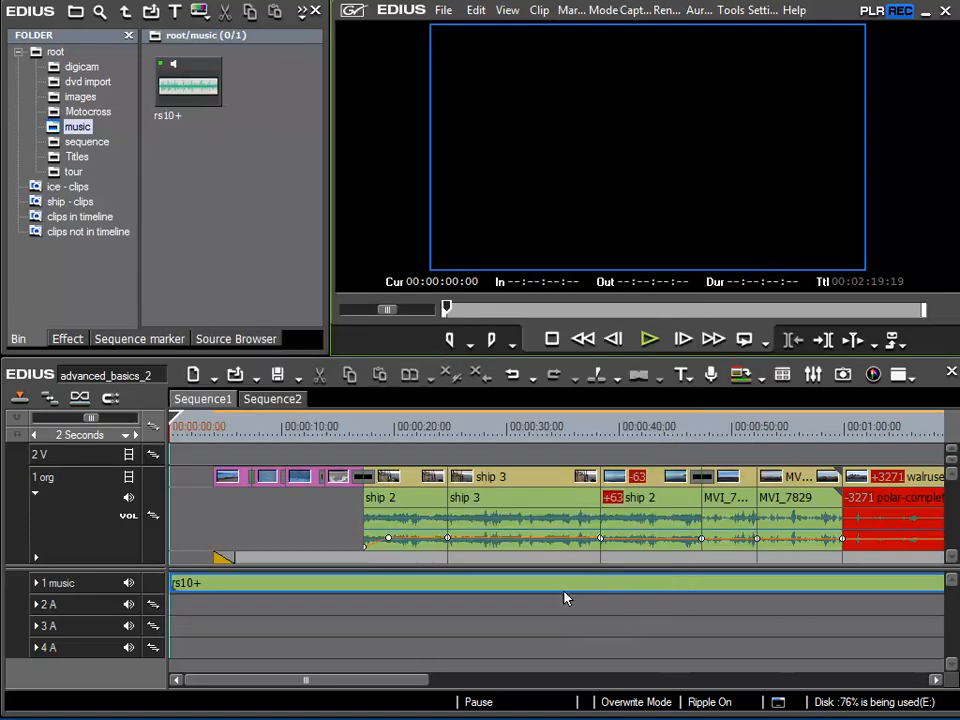
Choose Micro as the Voice Over device preset and close the dialog
click(711, 378)
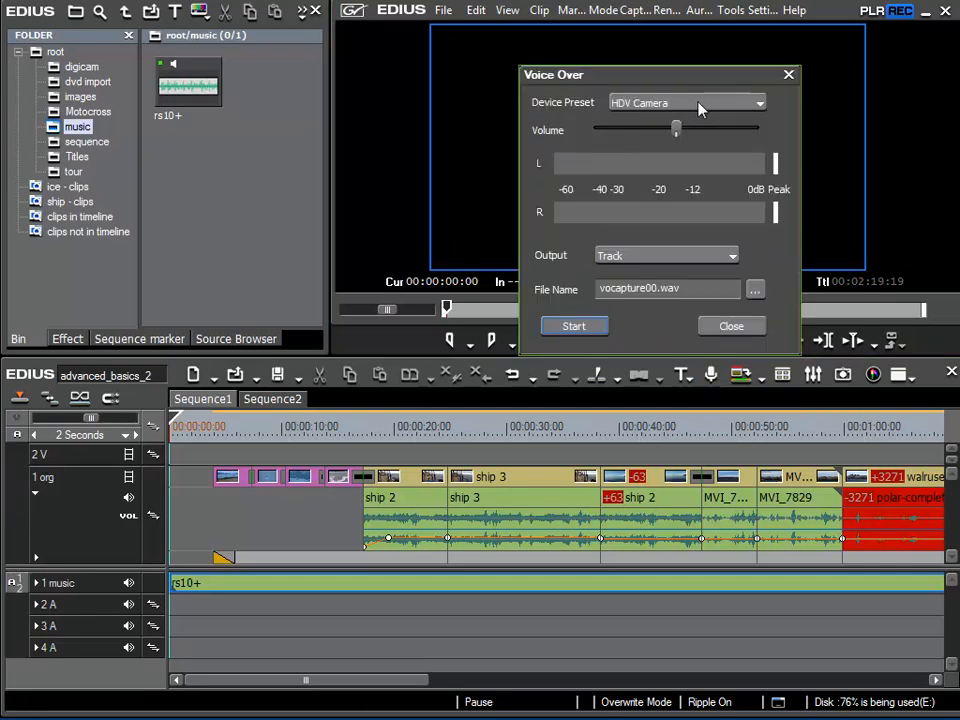
click(724, 104)
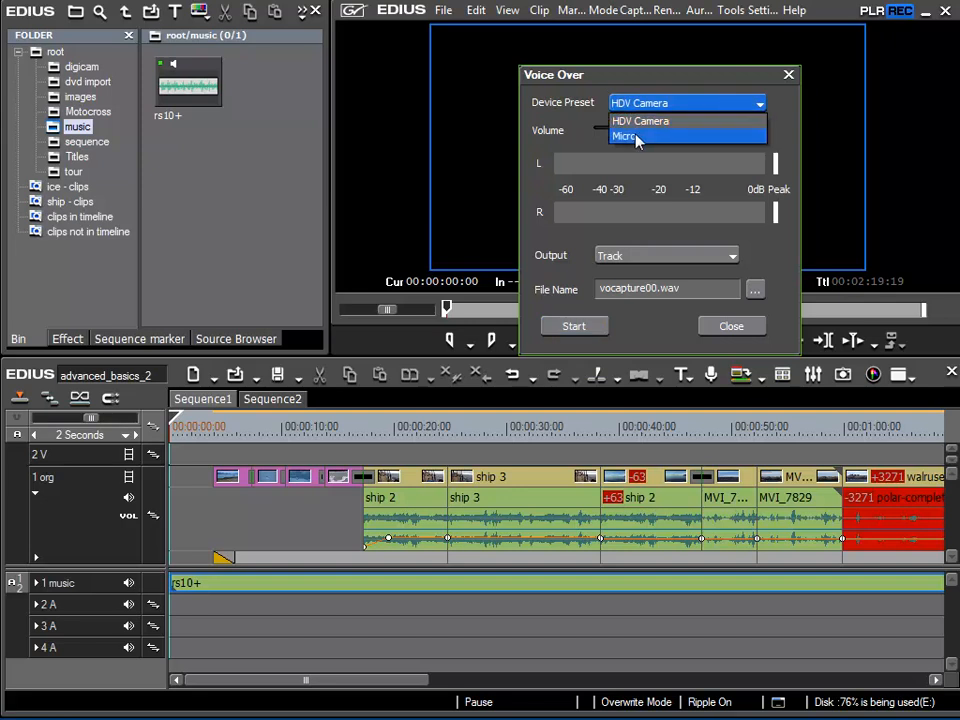
click(637, 137)
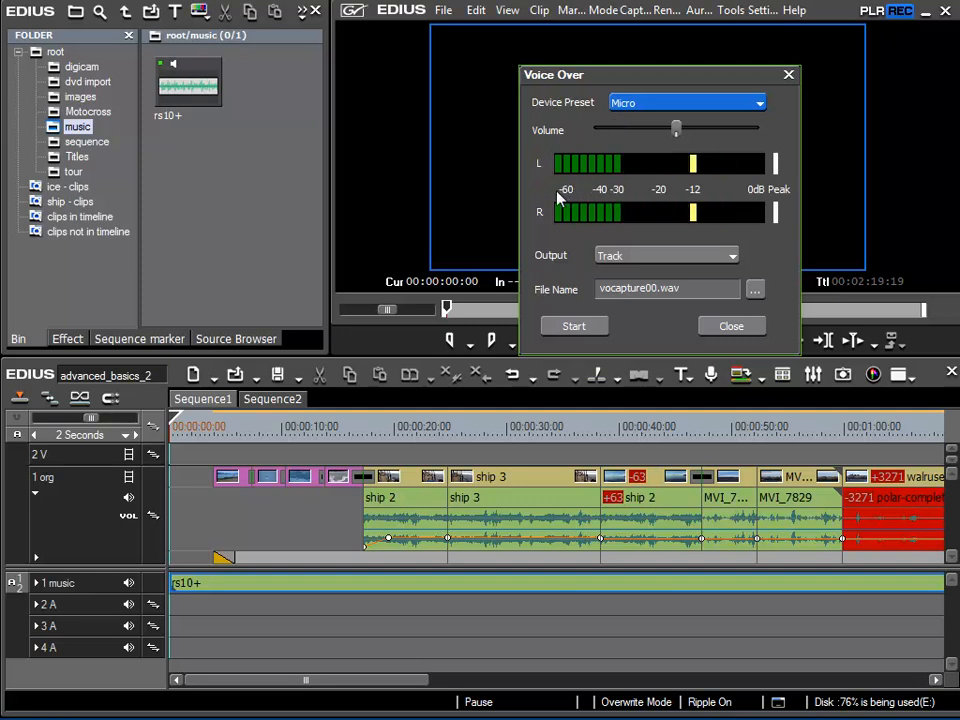
click(731, 327)
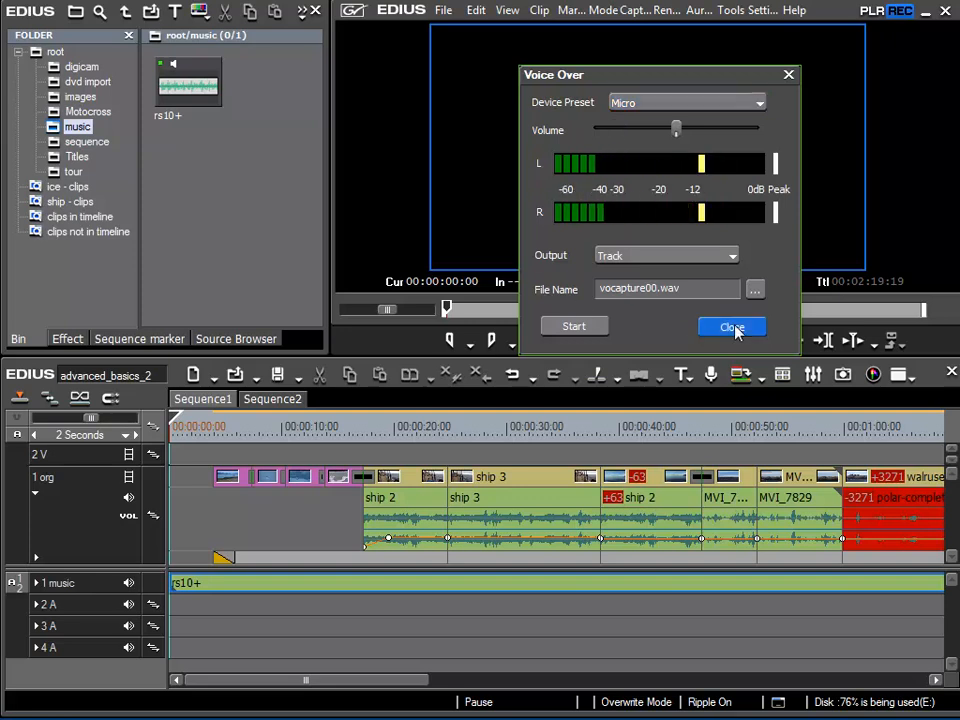